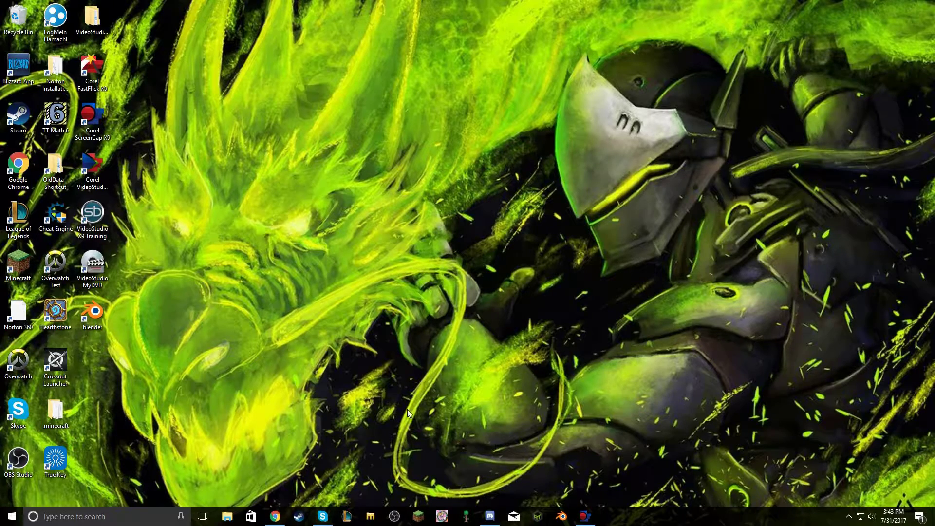
- Download the 21.51 MB Talekio x Bluedeww zip from MediaFire and open its download options
left_click(275, 517)
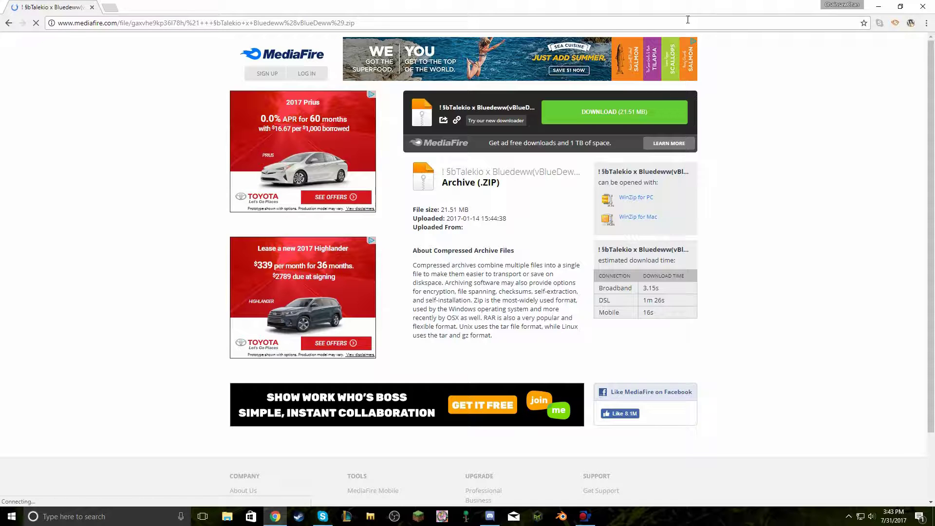
left_click(605, 120)
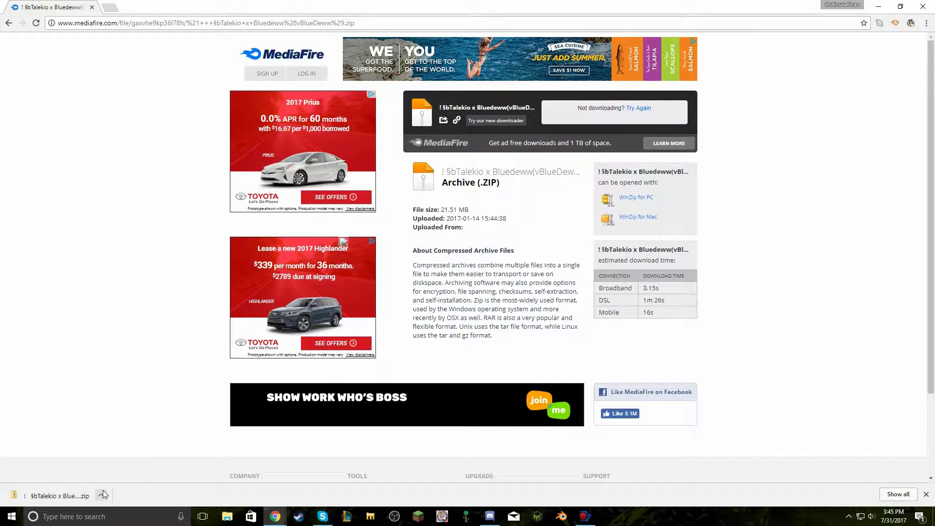
left_click(103, 491)
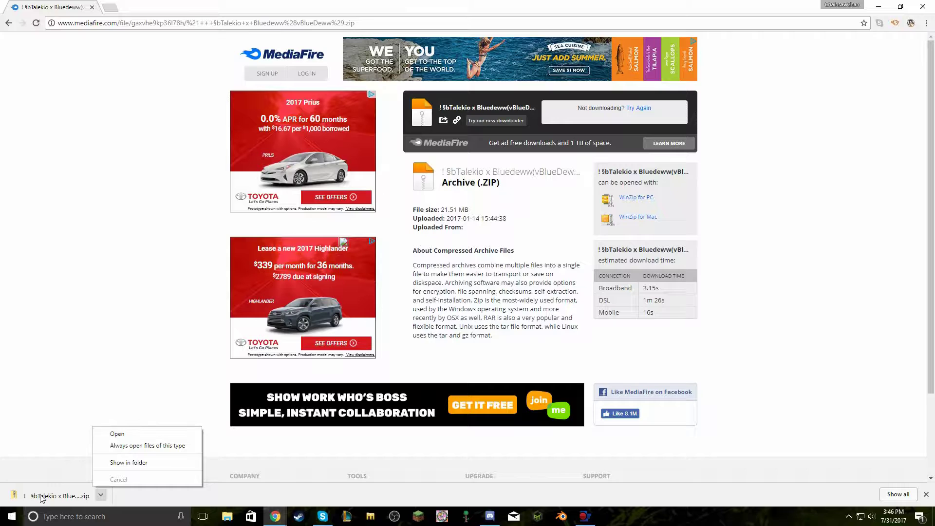
- Open the zip in Explorer, go up to Downloads, and close a stray second Explorer window
left_click(132, 435)
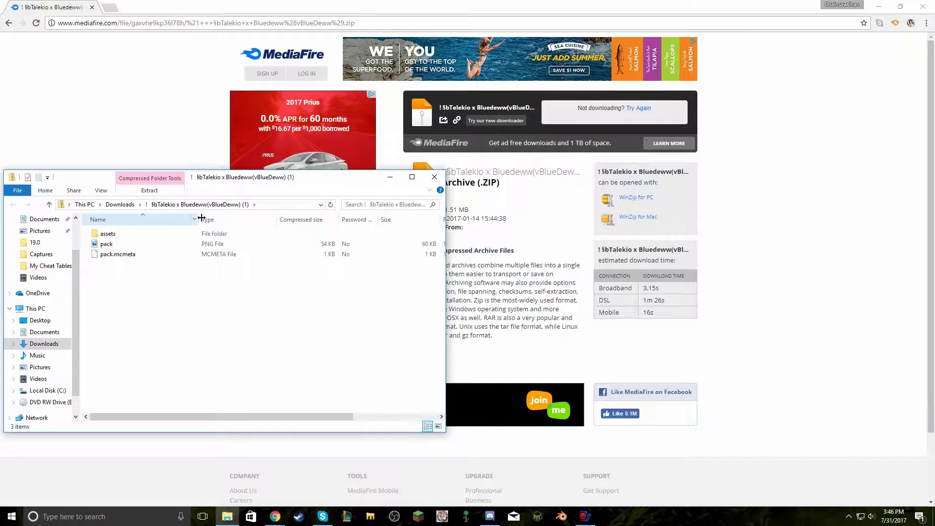
left_click(125, 207)
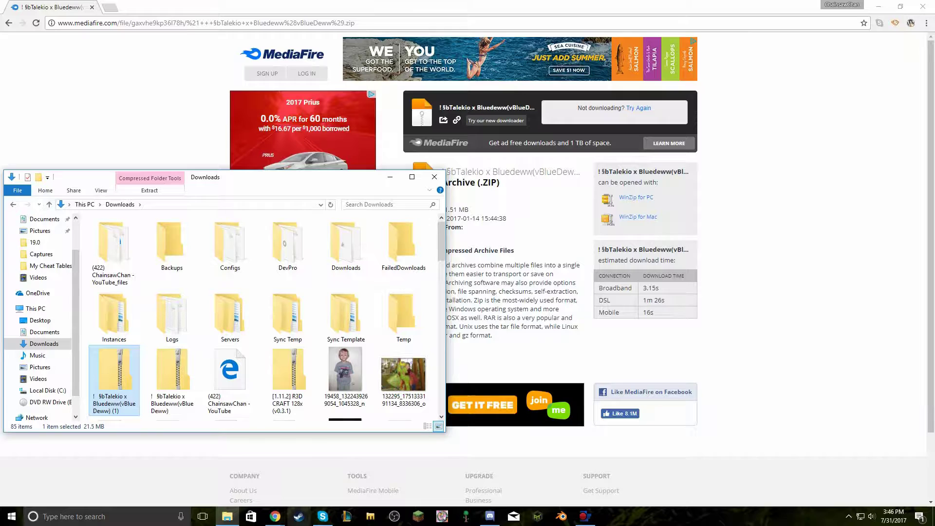
right_click(233, 519)
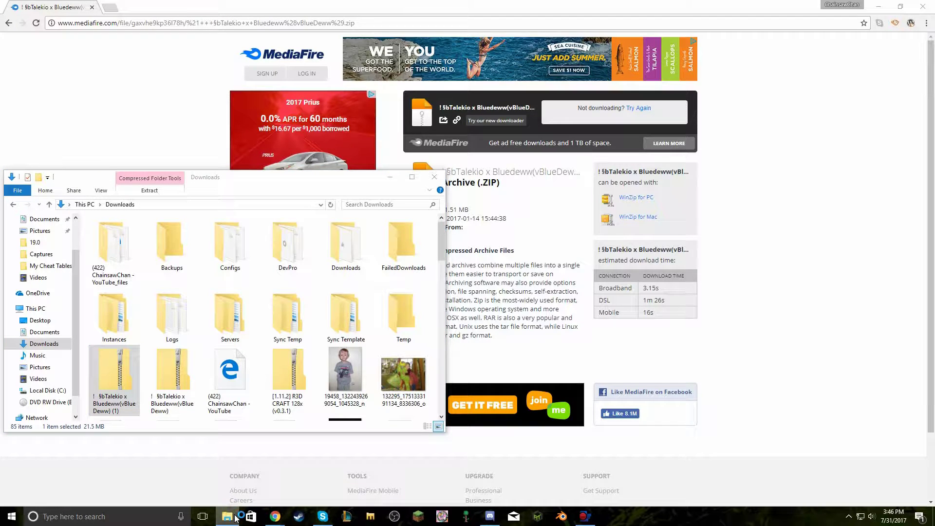
left_click(214, 467)
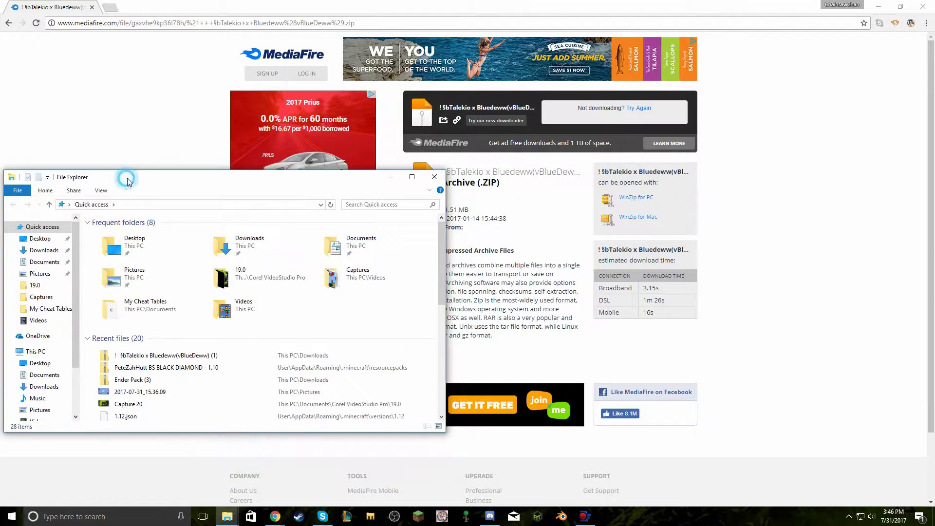
left_click_drag(125, 178, 511, 177)
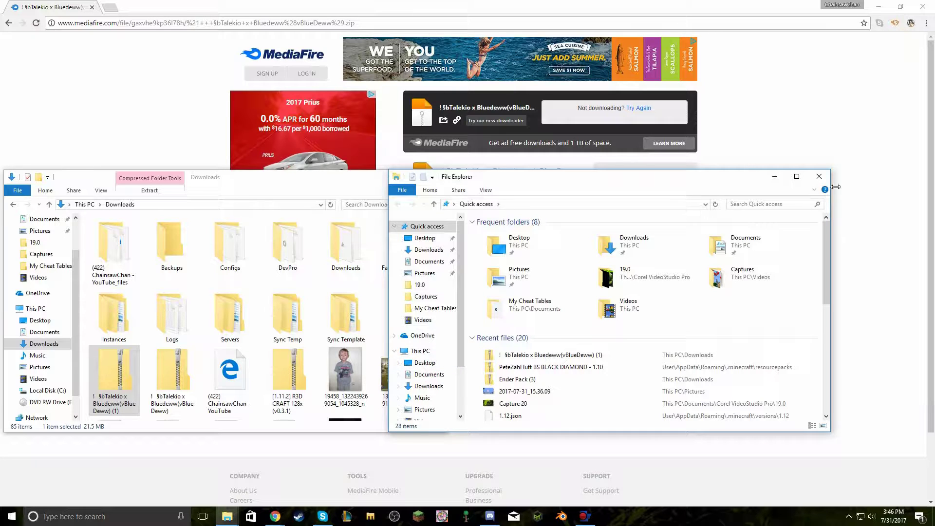
left_click(820, 176)
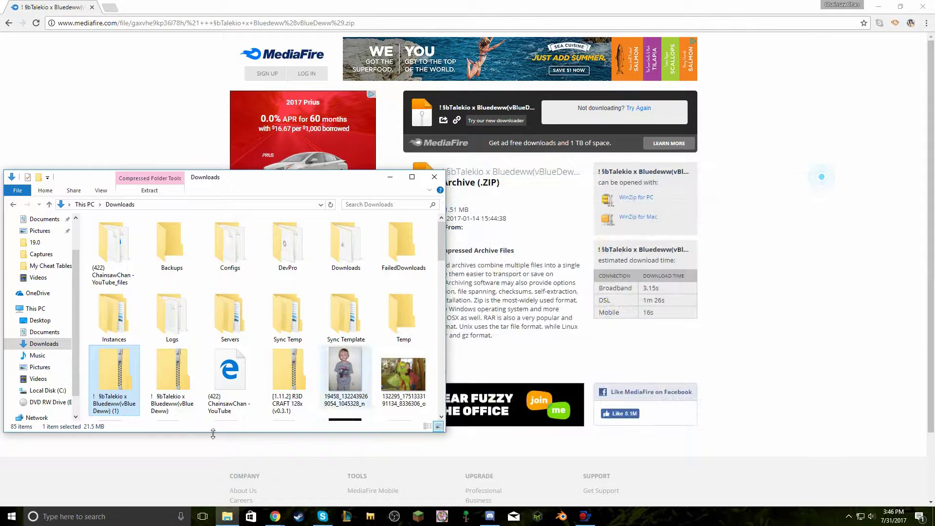
- Open the %appdata% Roaming folder through the Run dialog
left_click(97, 516)
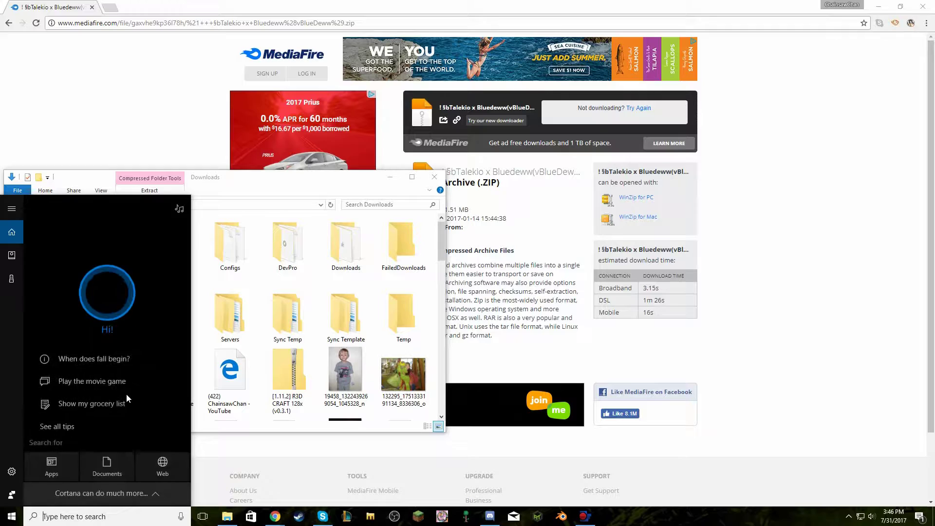
type("run")
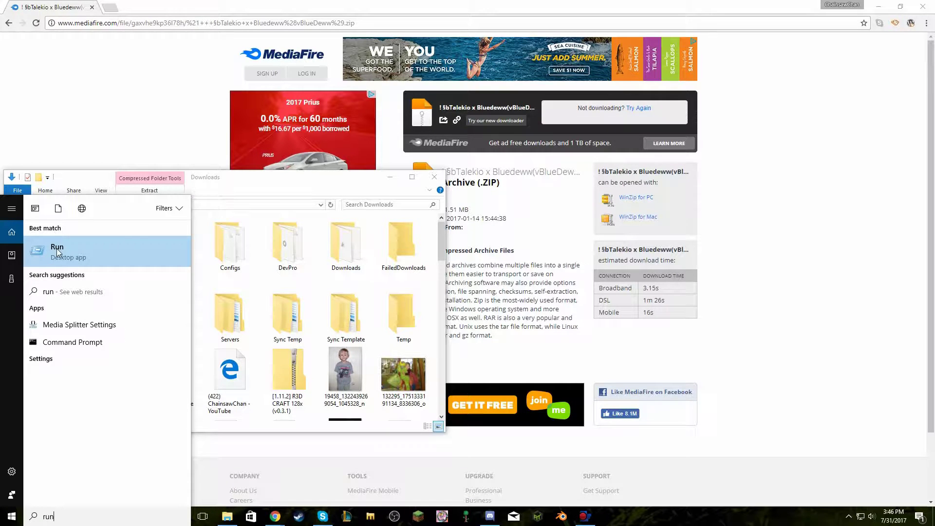
left_click(58, 252)
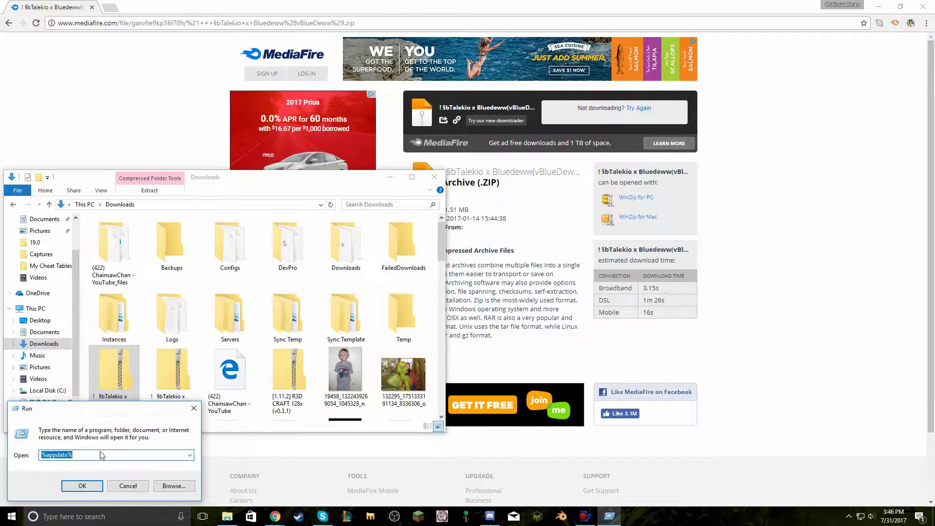
left_click(102, 455)
left_click(86, 486)
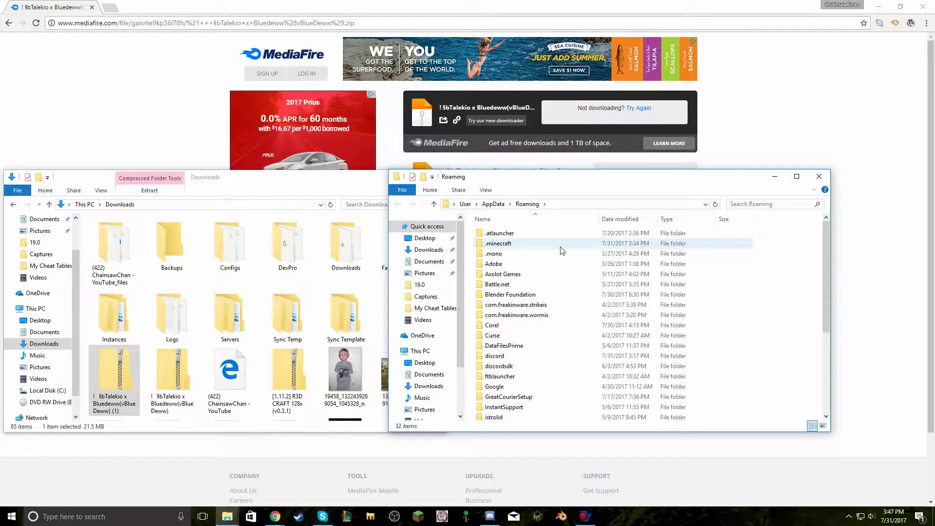
- Move the Talekio x Bluedeww zip into .minecraft\resourcepacks and close both Explorer windows
double_click(546, 244)
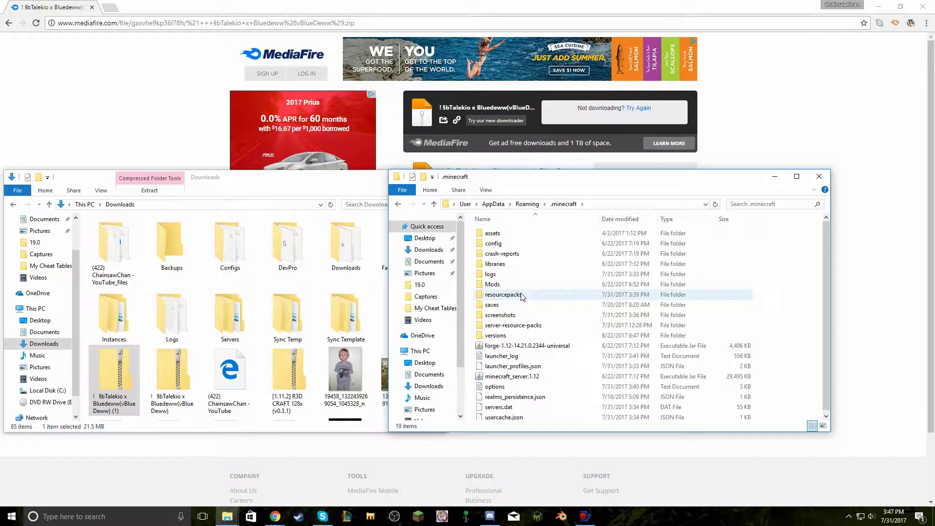
double_click(502, 295)
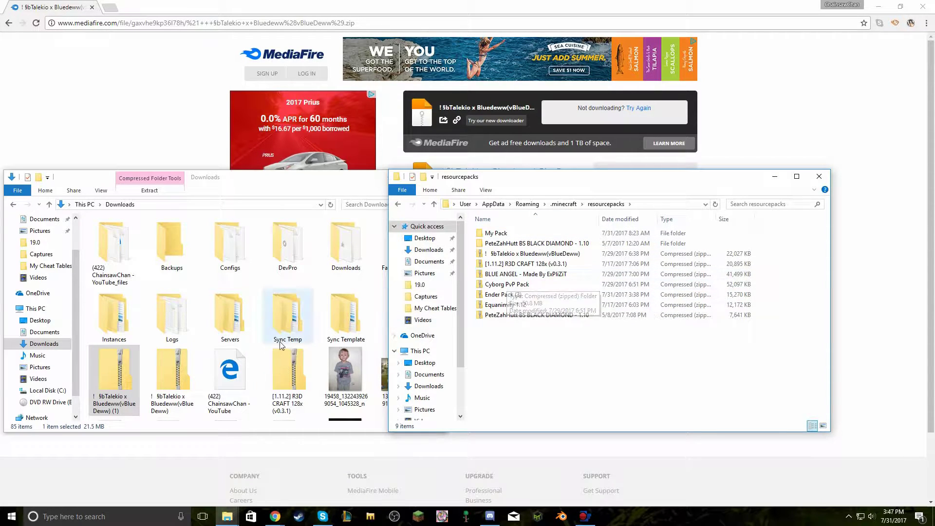
mouse_move(125, 384)
left_mouse_down()
mouse_move(467, 347)
mouse_move(550, 354)
left_mouse_up()
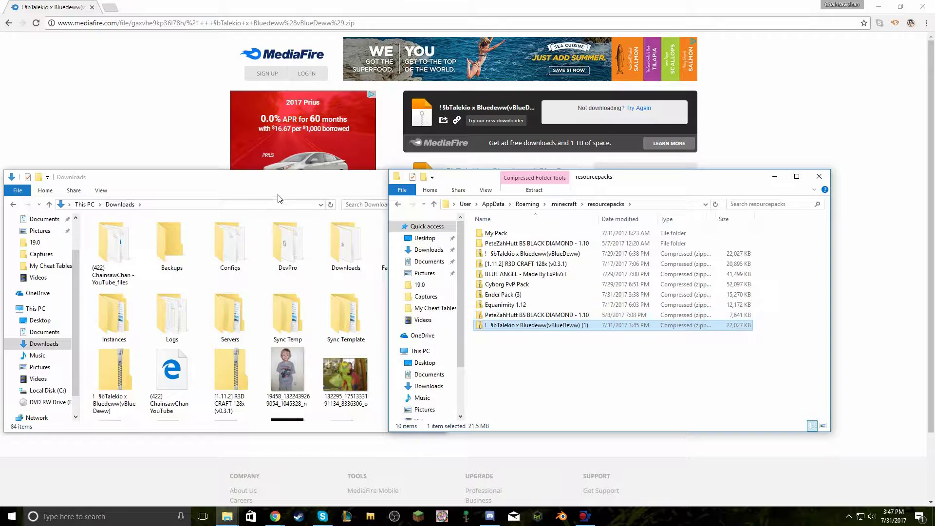
left_click(290, 187)
left_click(440, 182)
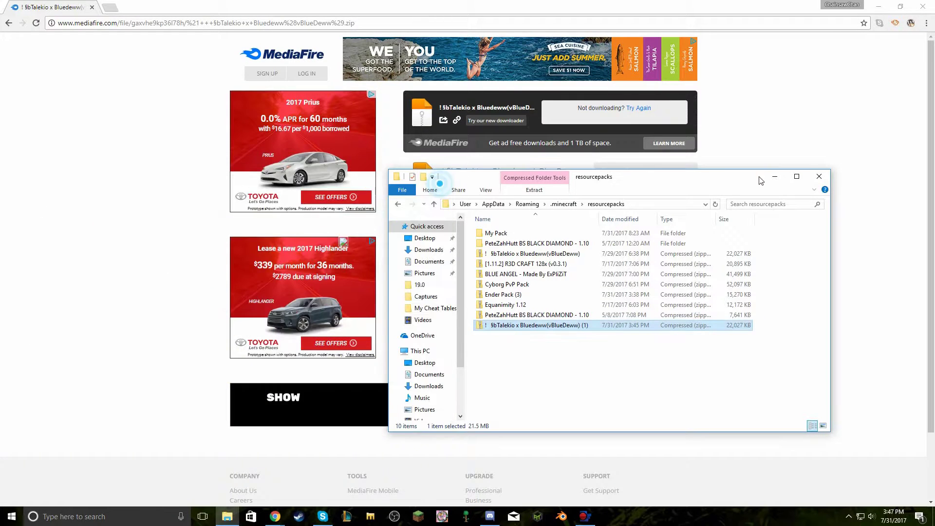
left_click(819, 176)
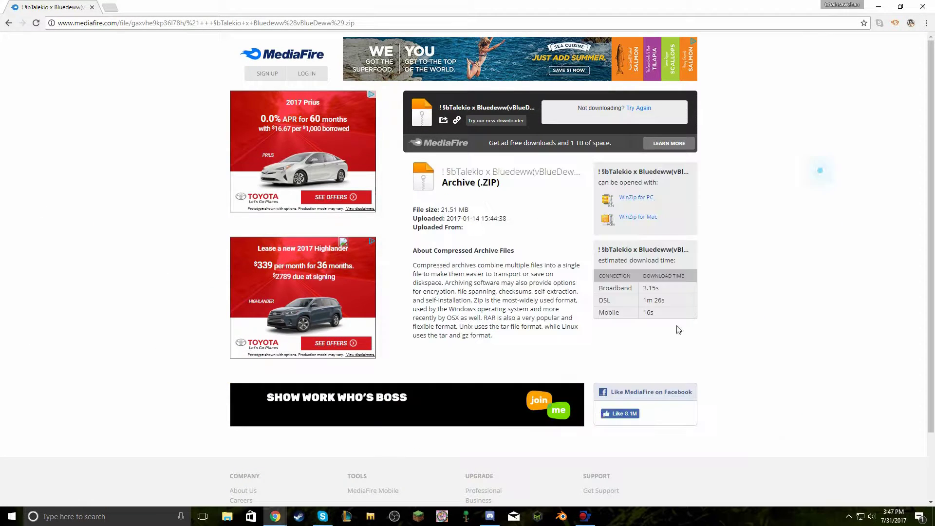
- Launch Minecraft 1.12 from the taskbar and open Options on the title screen
left_click(419, 514)
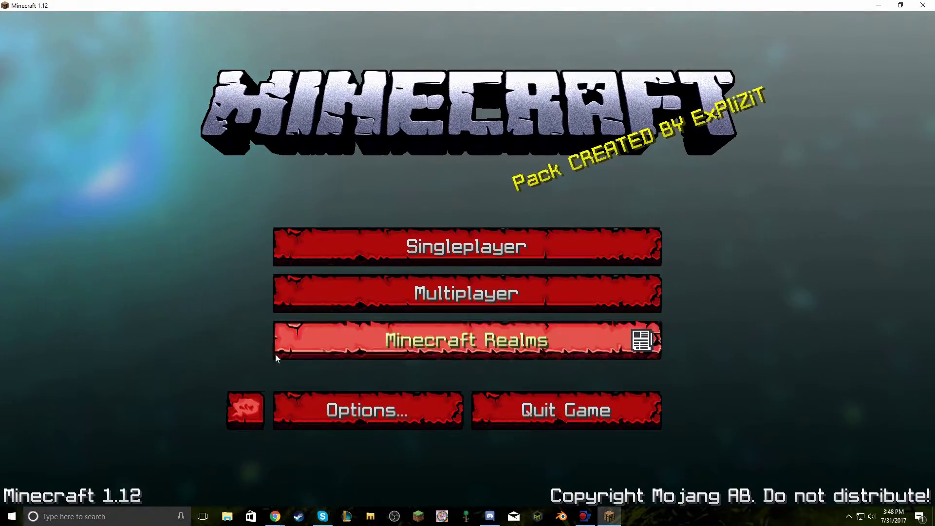
left_click(399, 410)
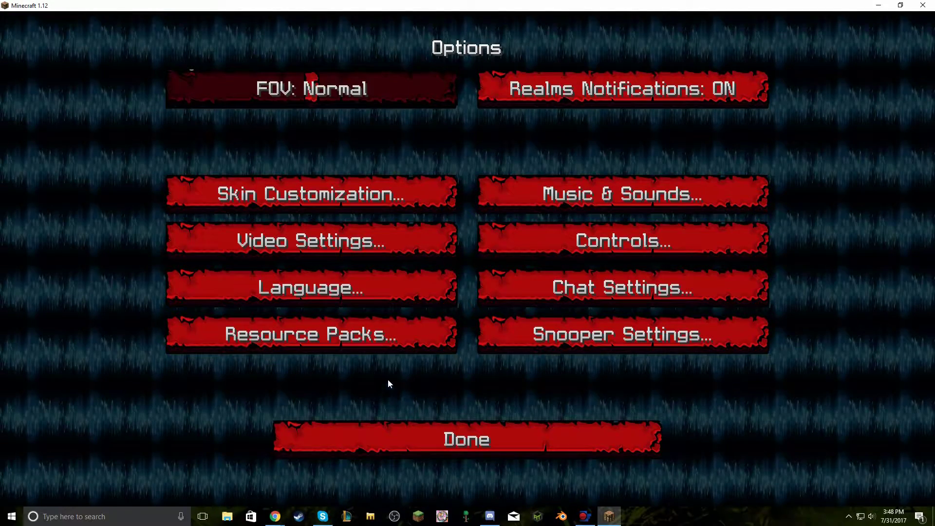
- In Resource Packs, replace Cyborg PvP Pack with Talekio x Bluedeww, accepting the older-version warning
left_click(390, 334)
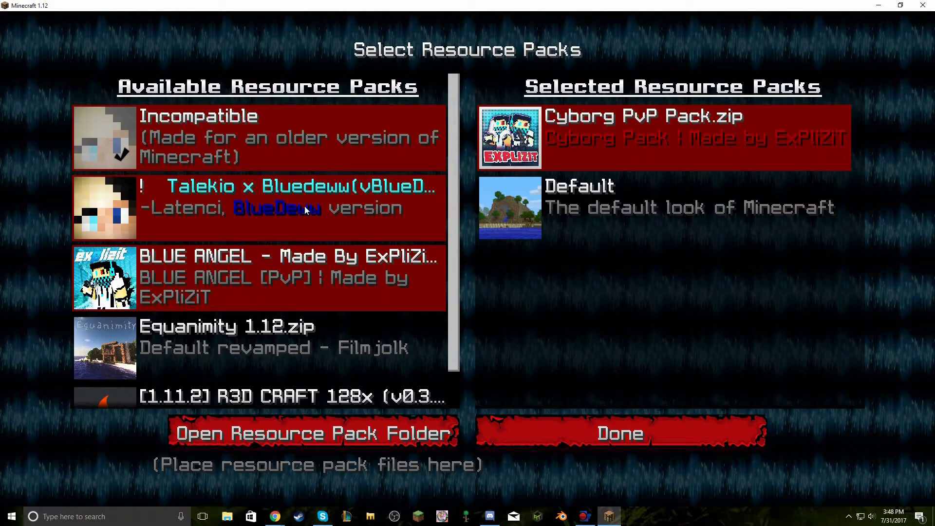
left_click(116, 153)
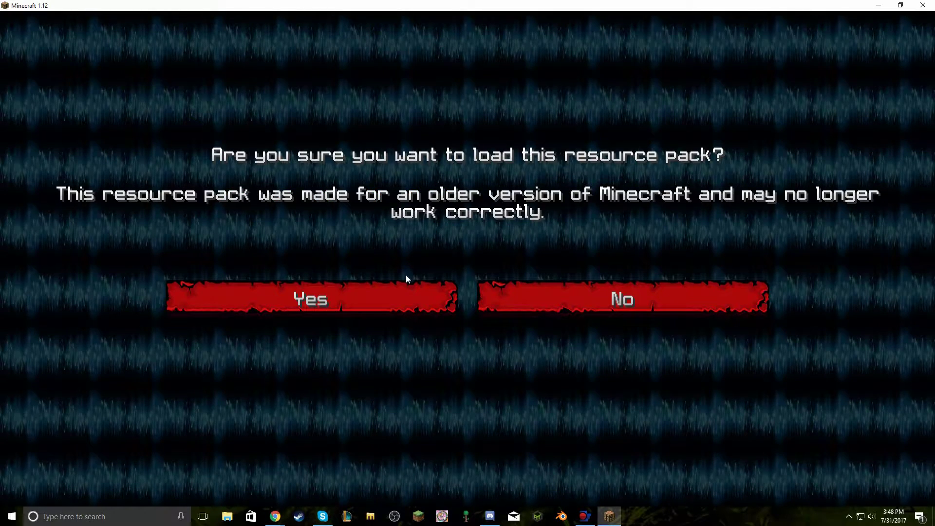
left_click(569, 310)
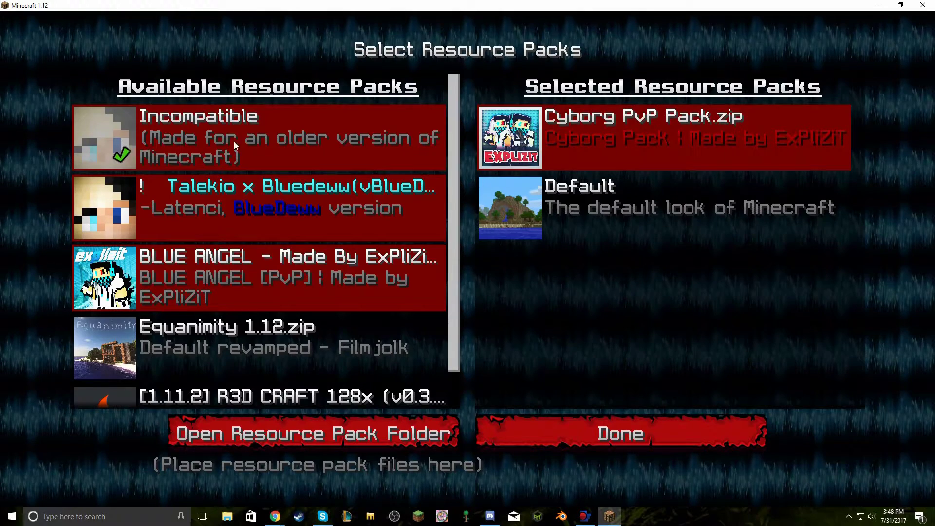
left_click(486, 154)
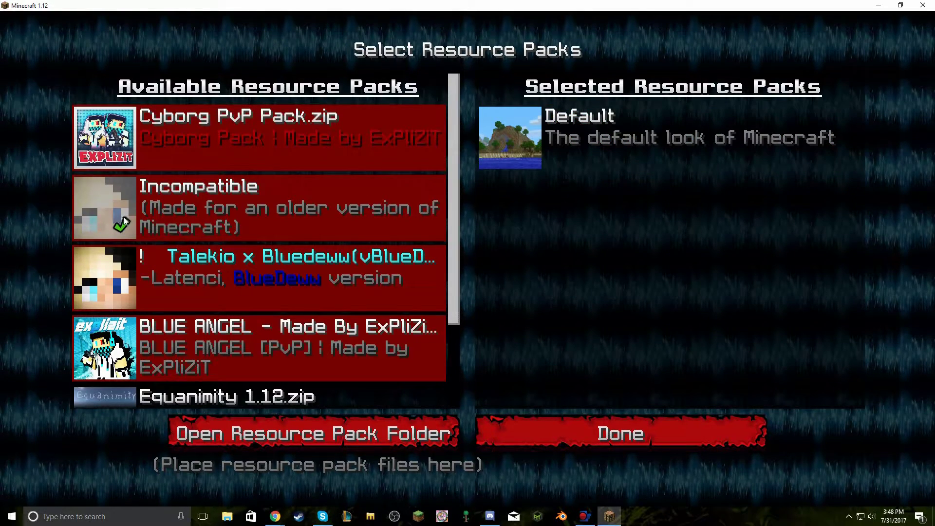
left_click(124, 217)
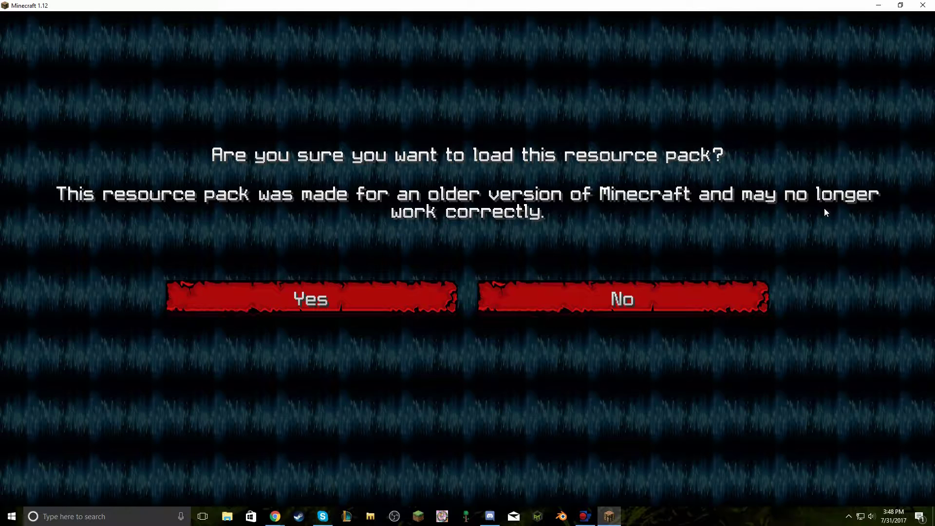
left_click(357, 301)
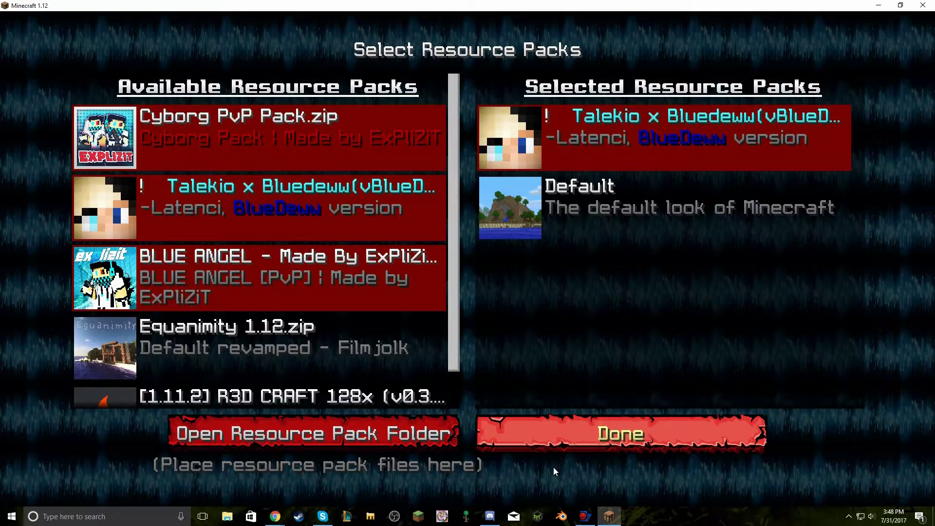
- Back out of Options to the main menu and load the Survival world from Singleplayer
left_click(553, 431)
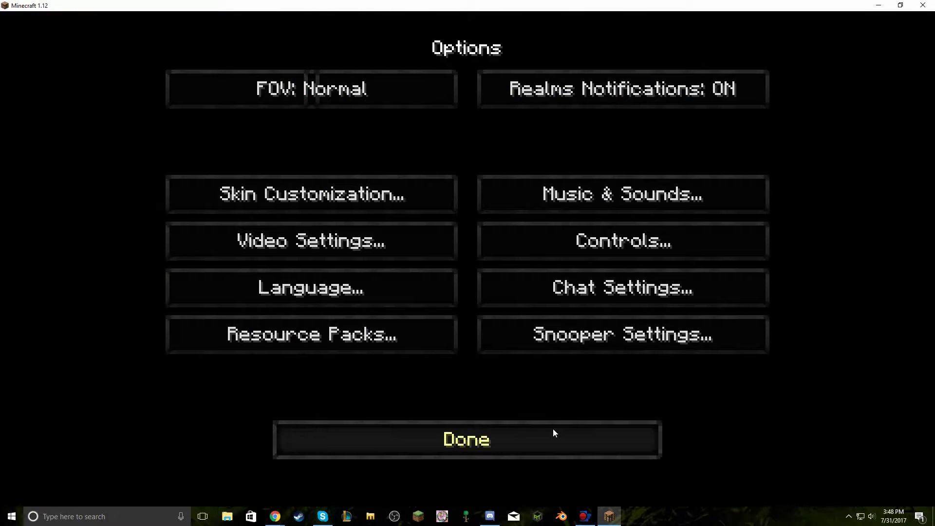
left_click(553, 433)
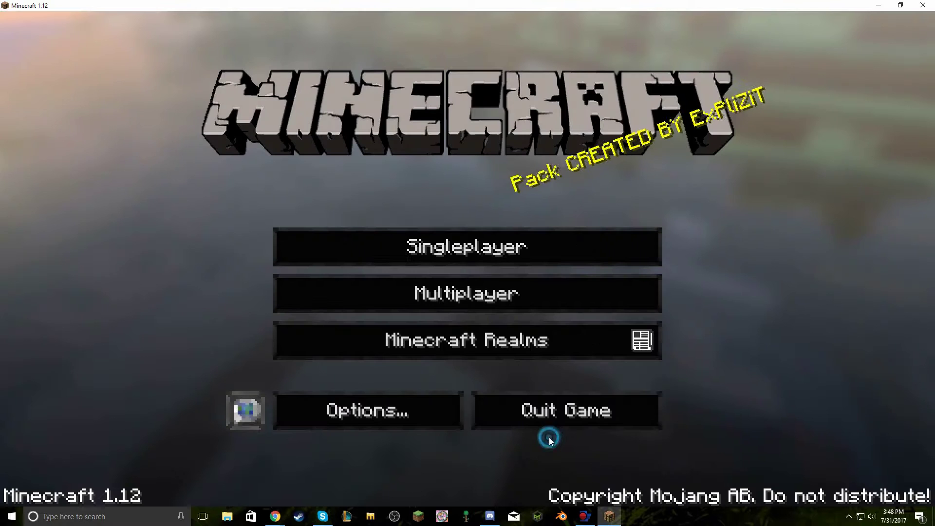
left_click(463, 244)
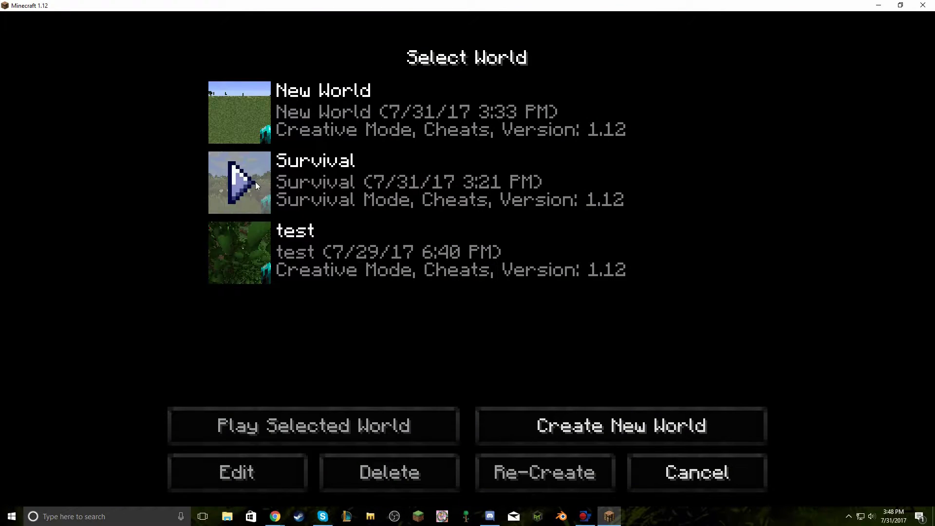
left_click(250, 115)
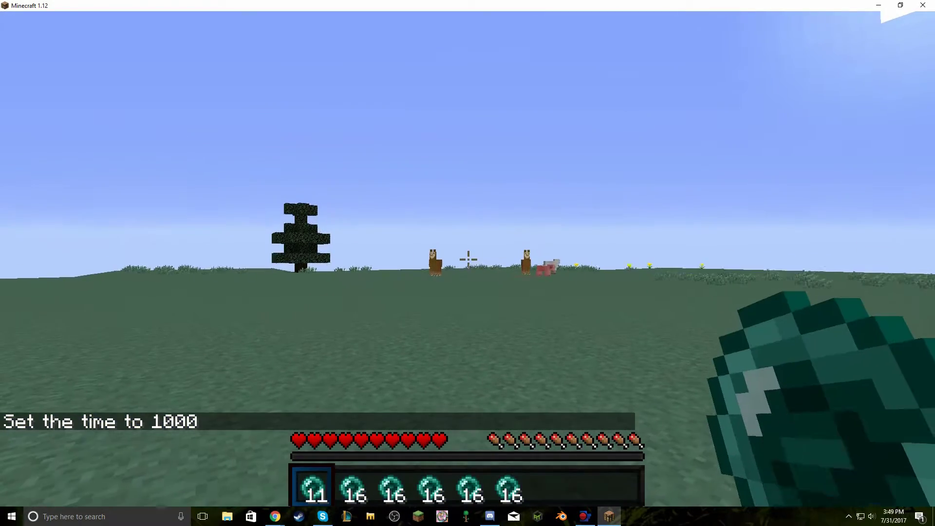
- Run the /gamemode 1 chat command to switch the player to Creative mode
key("w")
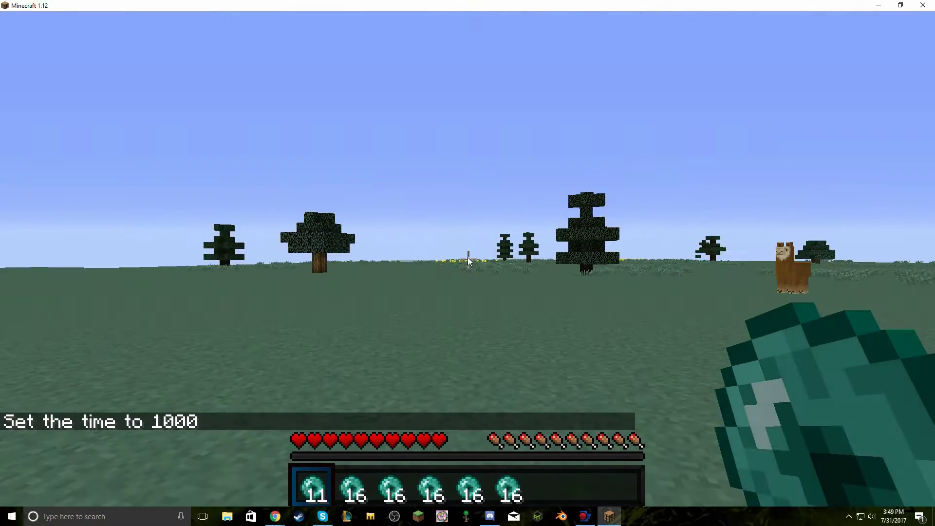
key("e")
key("e")
key("slash")
key("Return")
key("slash")
type("/ga")
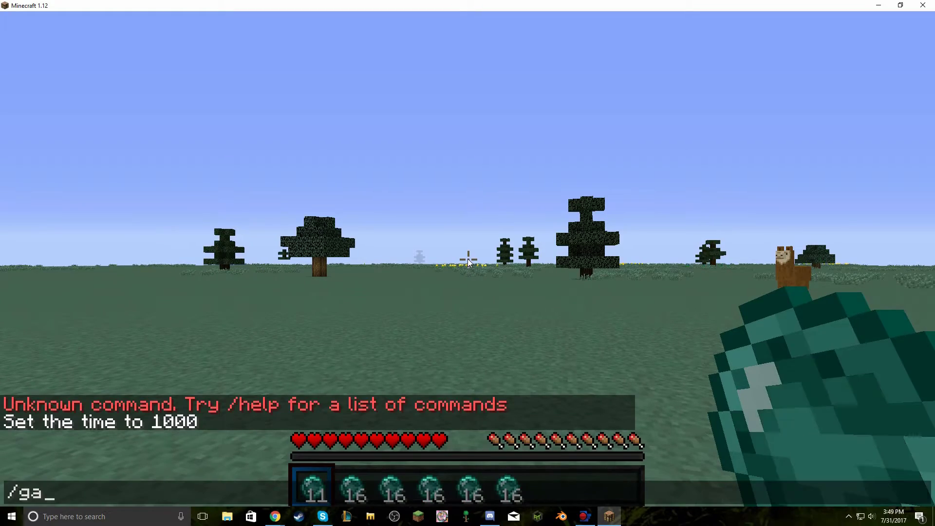
type("mem")
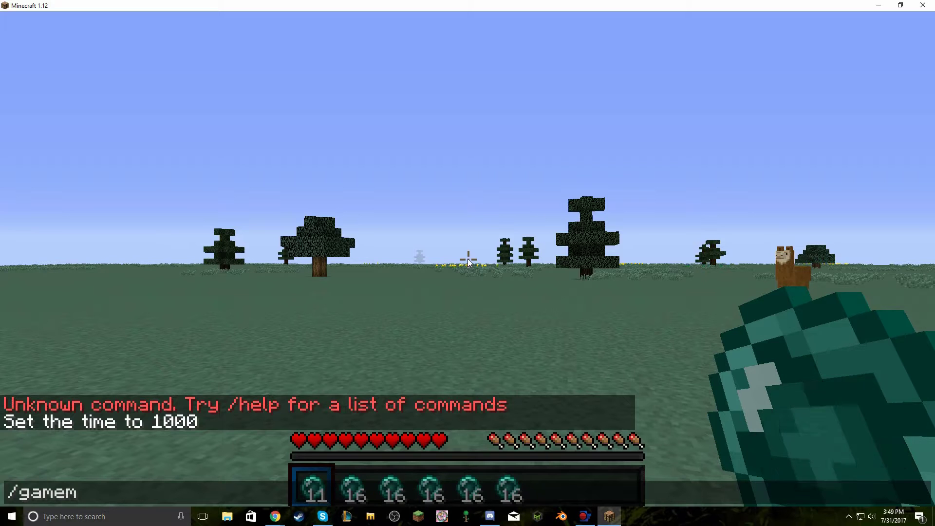
type("d")
type("1")
key("Return")
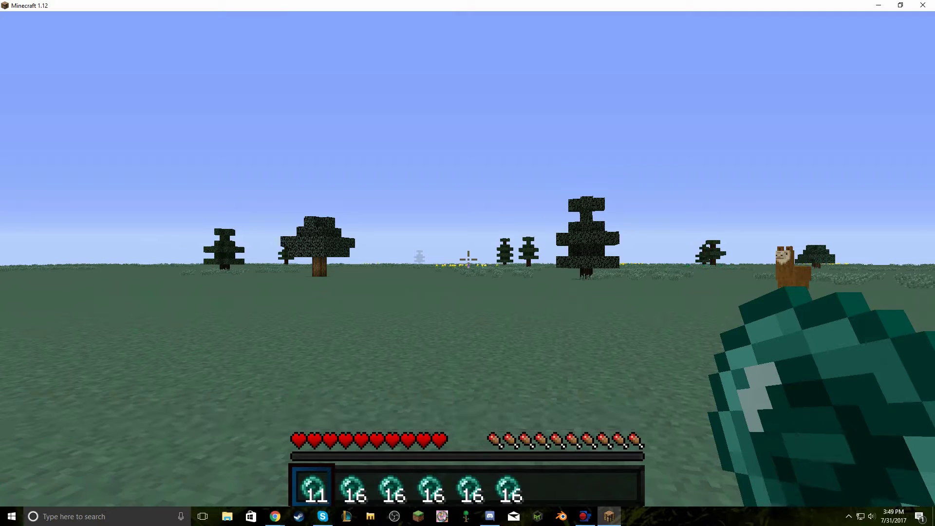
- Delete the ender pearls and take a diamond sword, helmet, chestplate, leggings and boots from Combat
key("e")
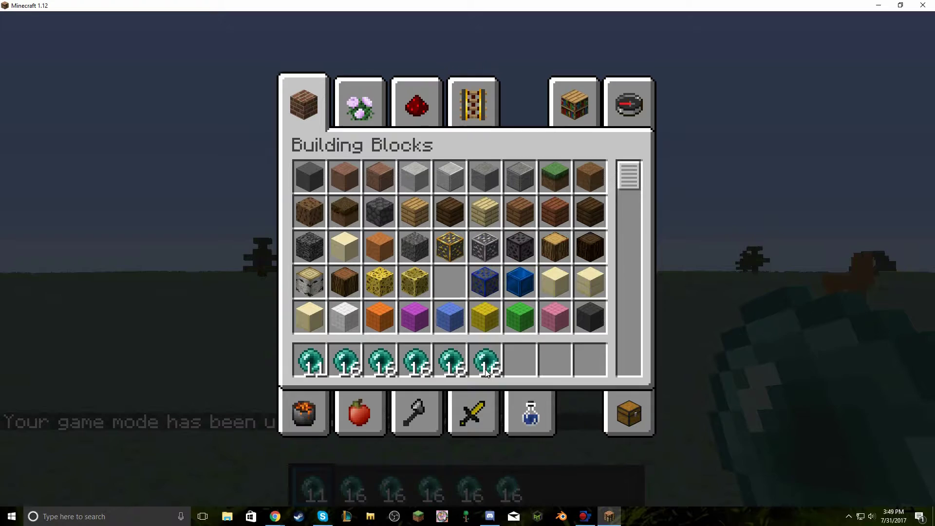
left_click(339, 367, "shift")
left_click(380, 363, "shift")
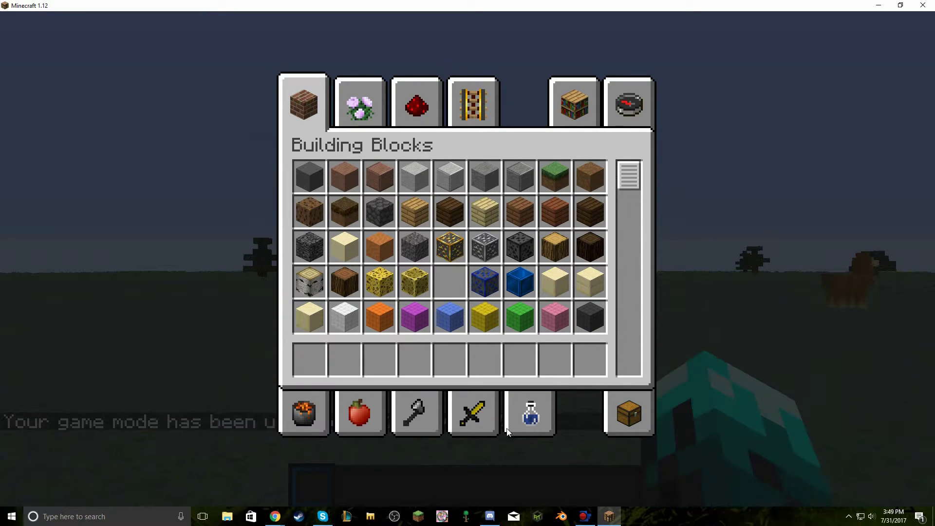
left_click(449, 400)
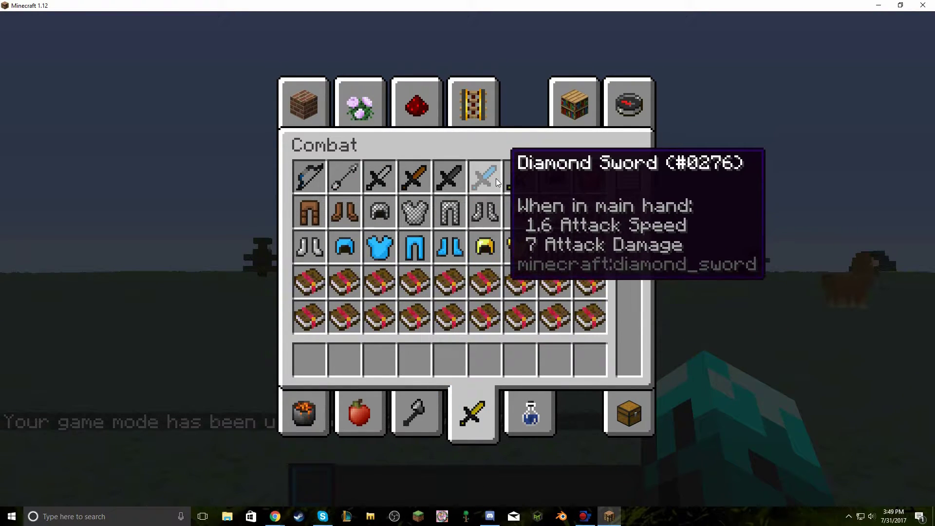
left_click(481, 179, "shift")
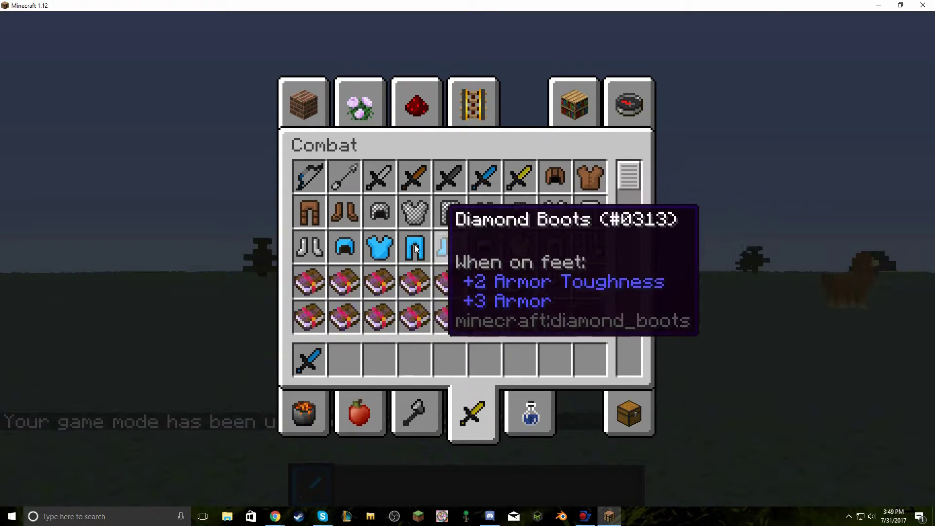
left_click(345, 246, "shift")
left_click(415, 248, "shift")
left_click(416, 248, "shift")
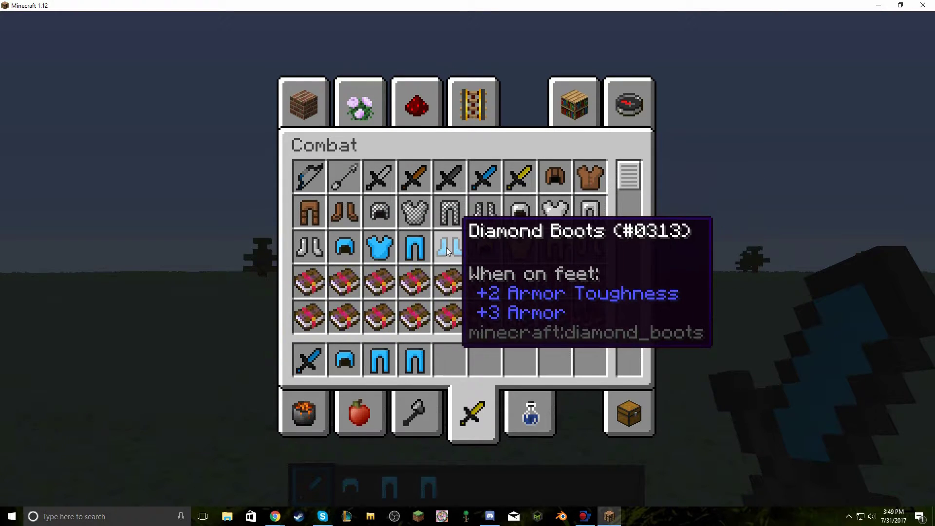
left_click(446, 247, "shift")
left_click(390, 258)
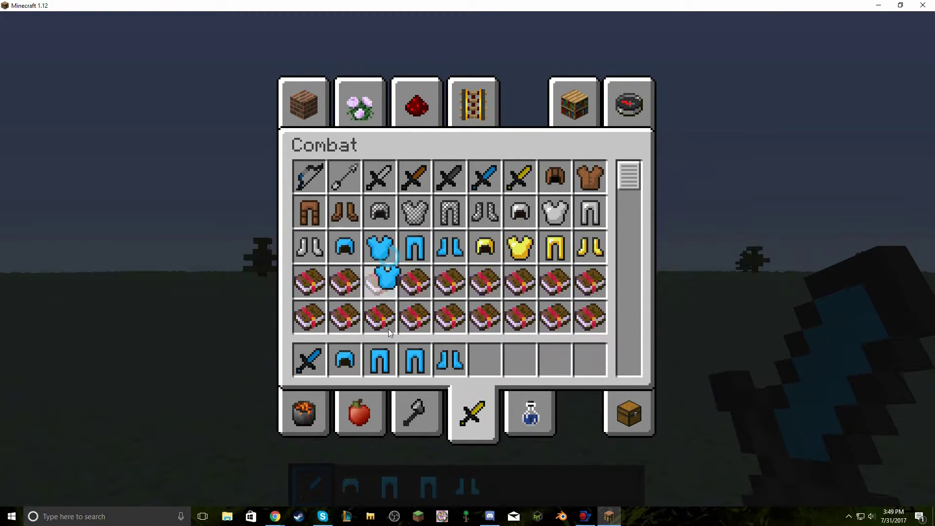
left_click(398, 312)
- Equip the diamond armour and clear the spare armour pieces from the hotbar, keeping the sword
left_click(629, 413)
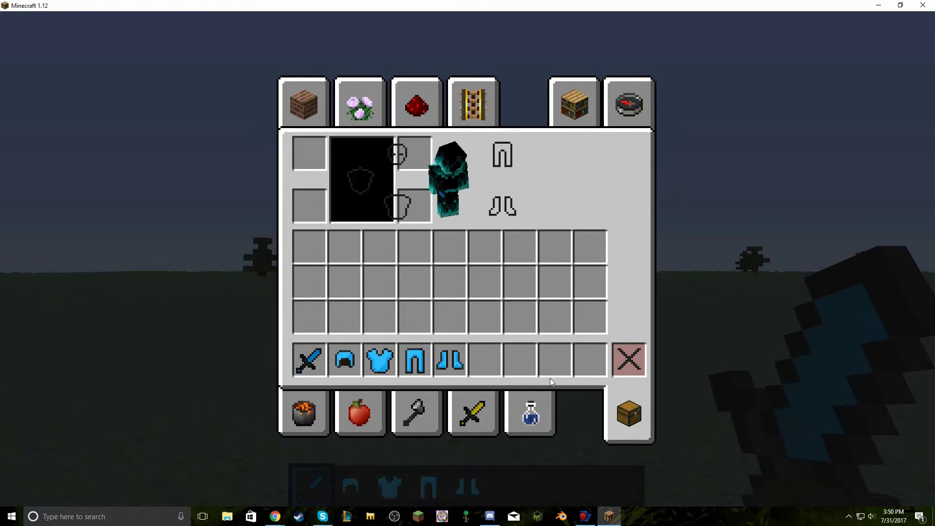
key("e")
scroll(467, 259, "down", 2)
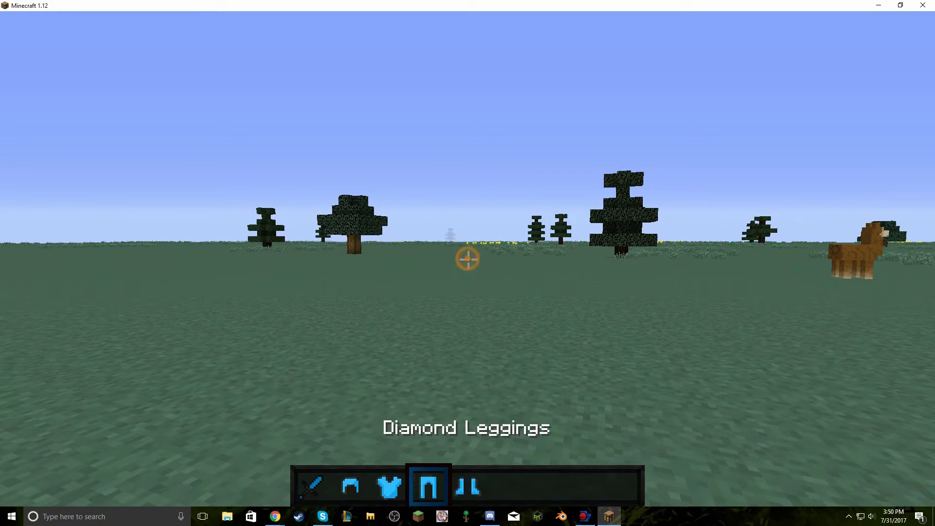
key("e")
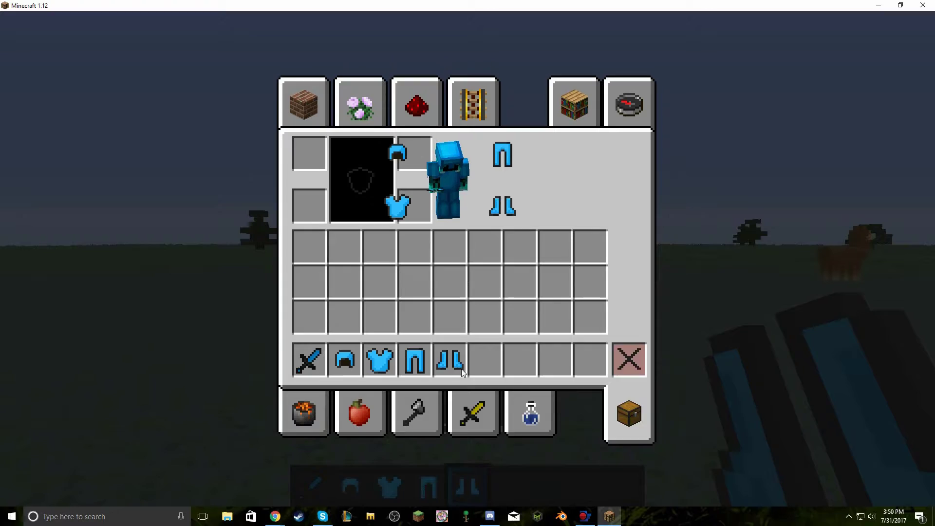
left_click(445, 364, "shift")
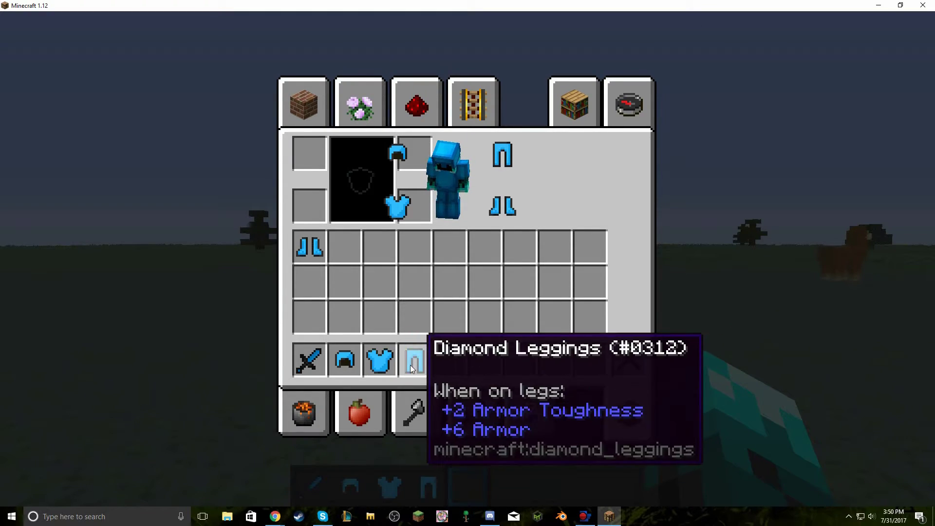
left_click(415, 360, "shift")
left_click(379, 359, "shift")
left_click(344, 360, "shift")
- Select the diamond sword and strike the llama until it dies, picking up its leather
key("e")
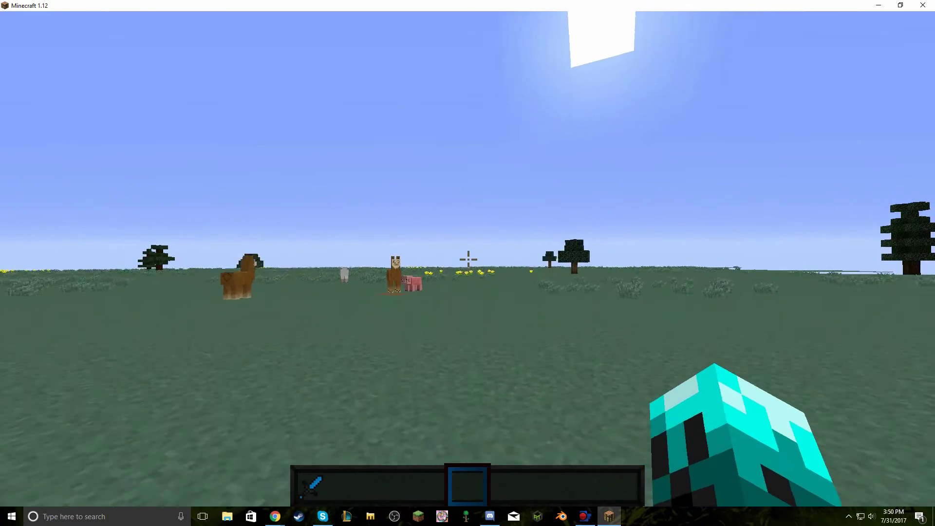
scroll(468, 259, "up", 3)
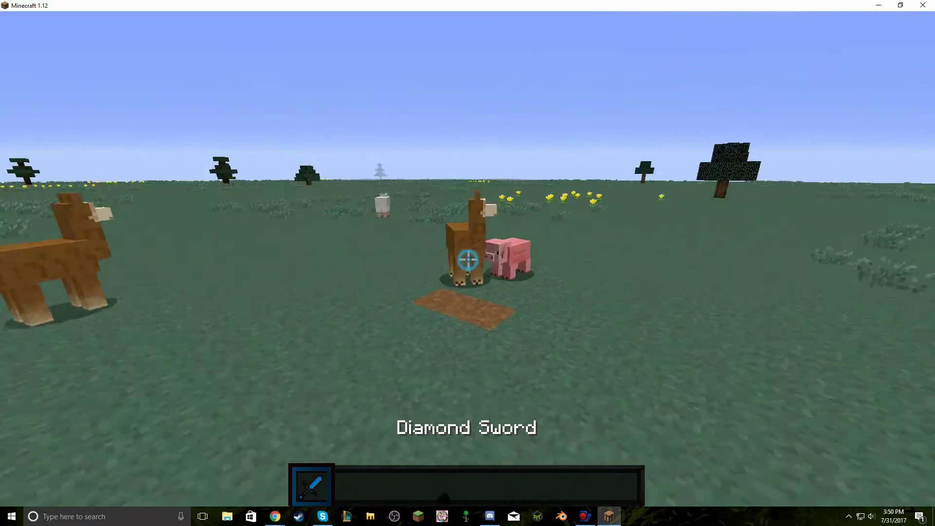
left_click(468, 258)
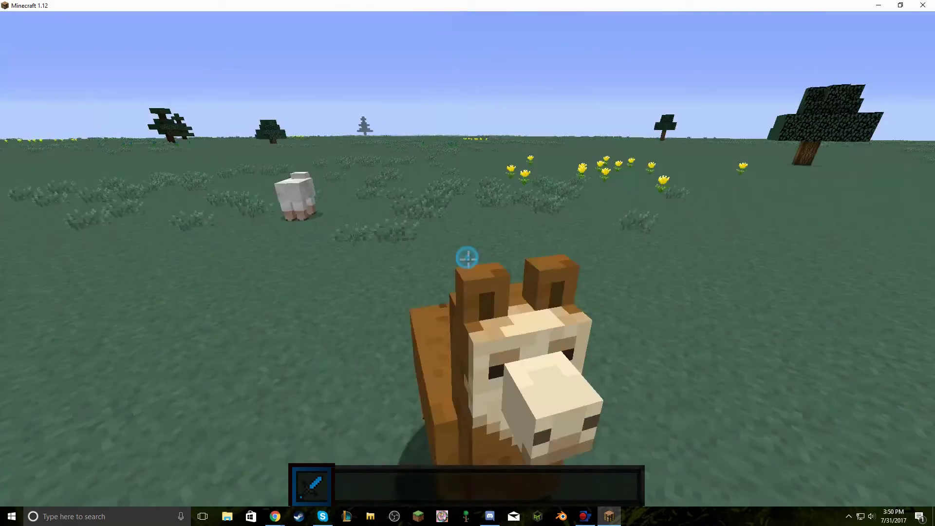
left_click(468, 258)
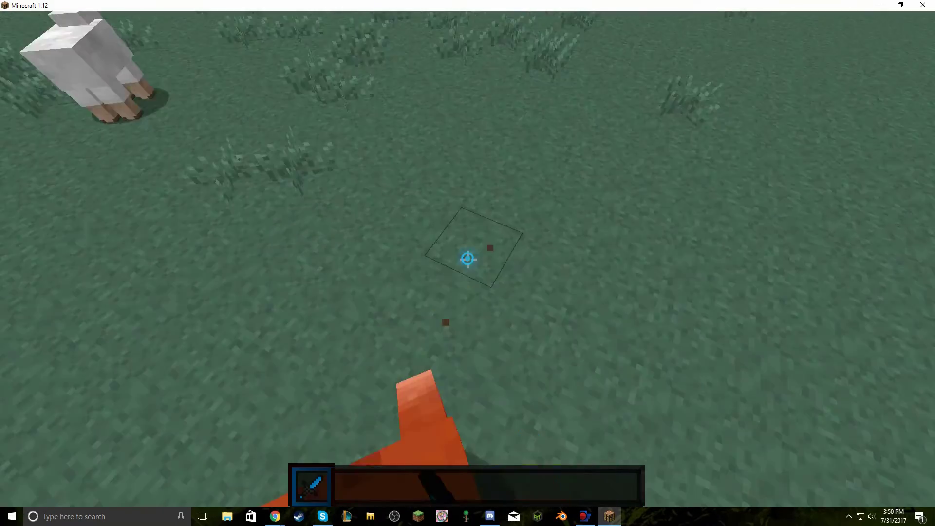
left_click(468, 258)
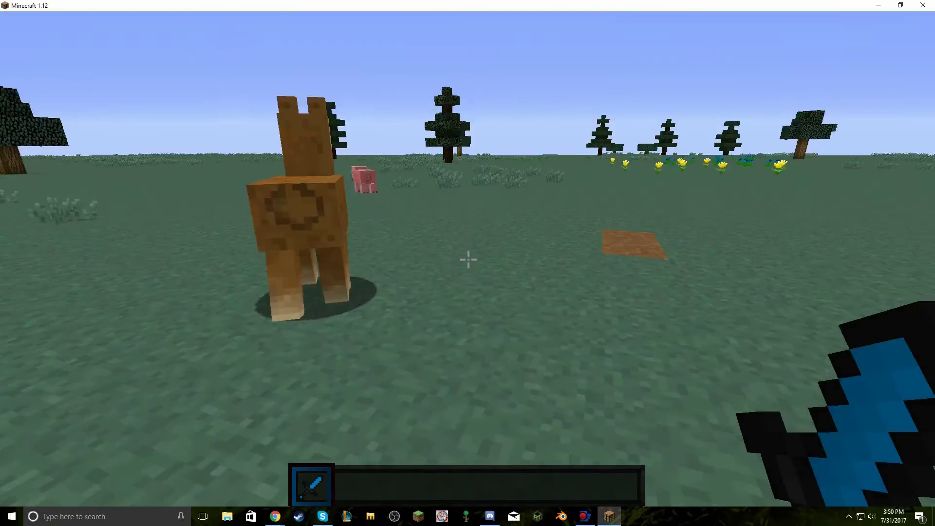
left_click(467, 258)
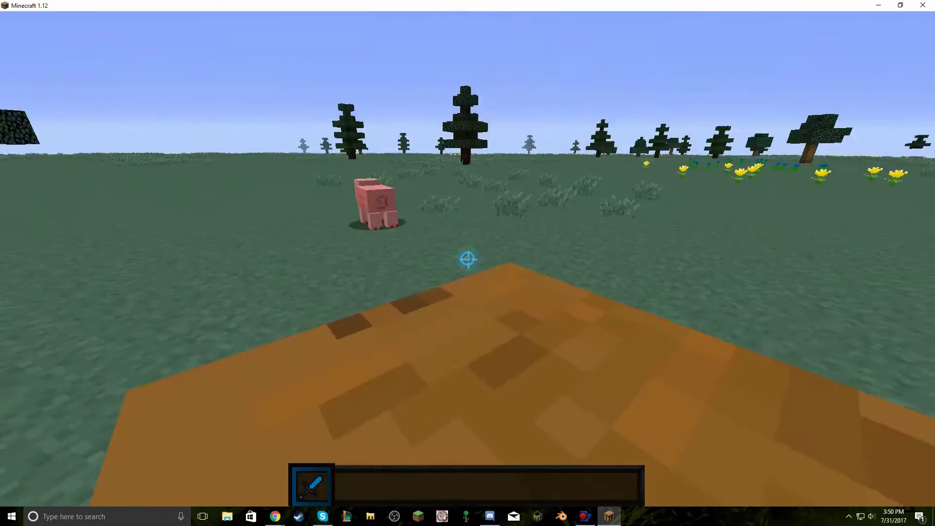
left_click(467, 258)
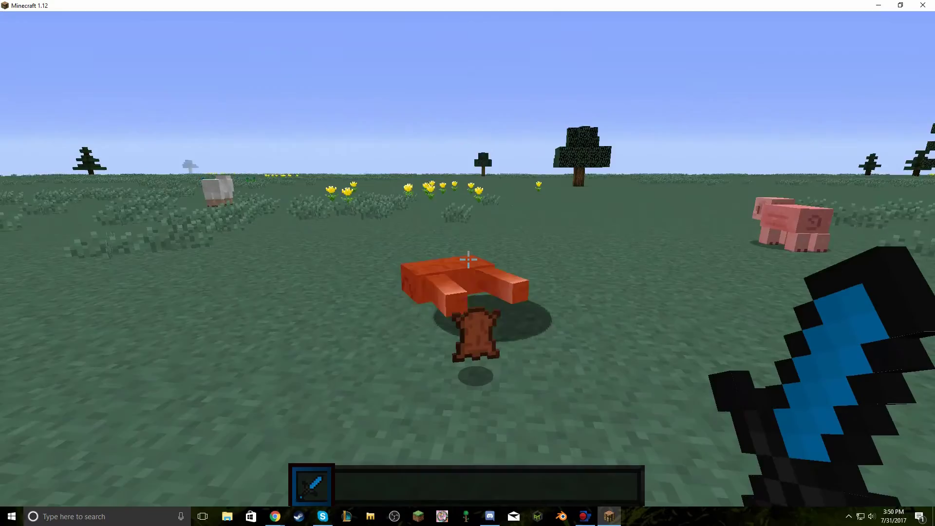
left_click(467, 259)
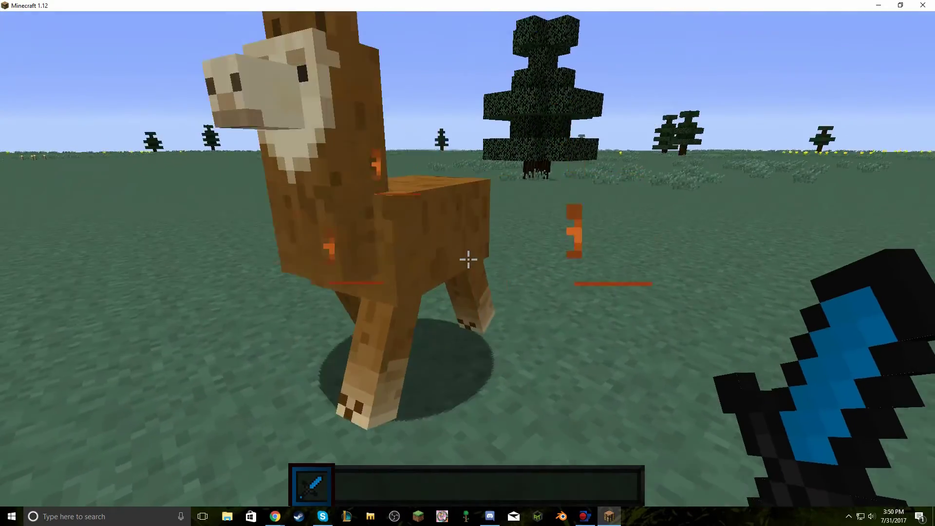
left_click(468, 259)
left_click(468, 259)
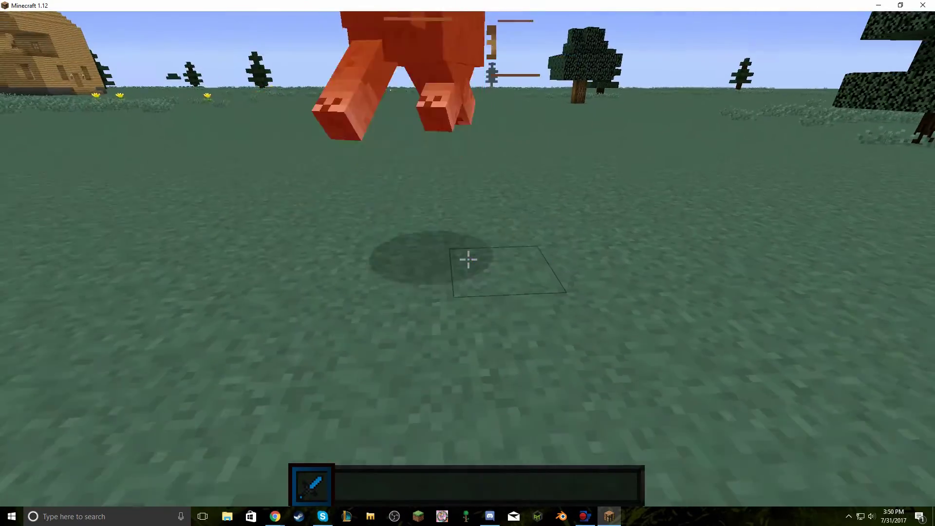
left_click(467, 259)
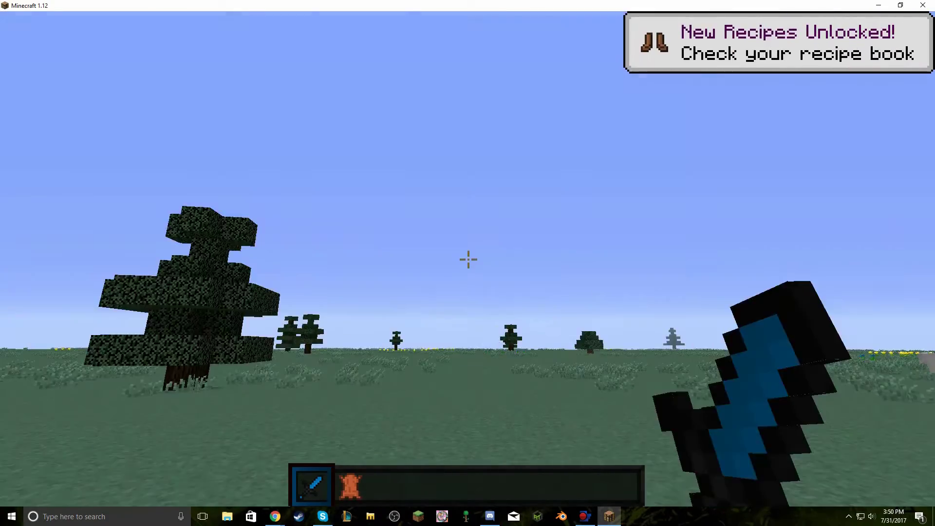